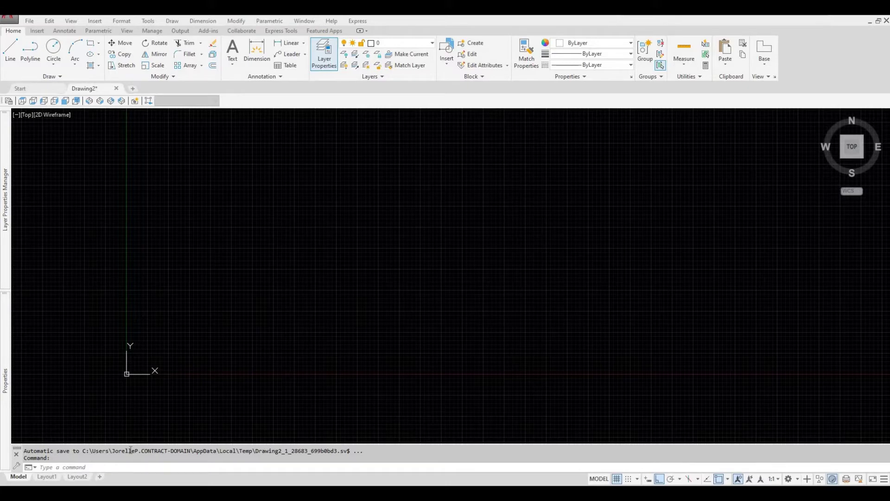
Run IMPORT and open Floor Plan PDF.pdf to reach its Import PDF options
{"action": "type", "text": "IMPORT"}
{"action": "key", "text": "Return"}
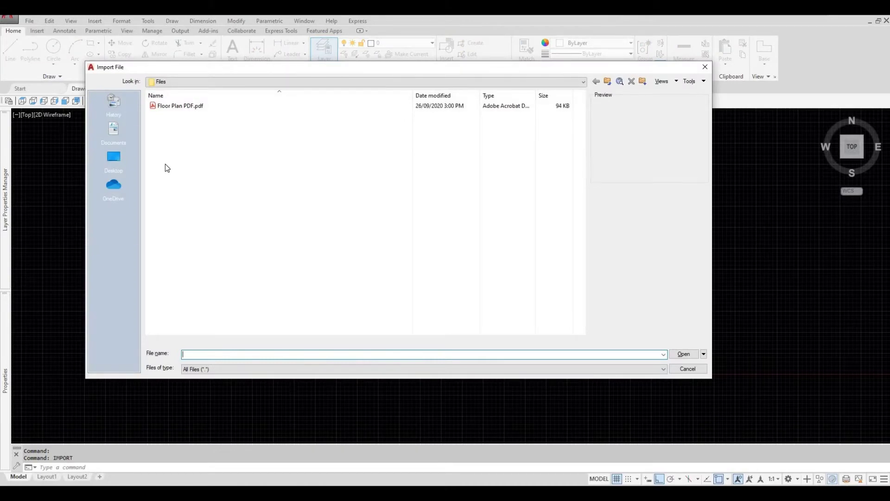
{"action": "left_click", "coordinate": [169, 109]}
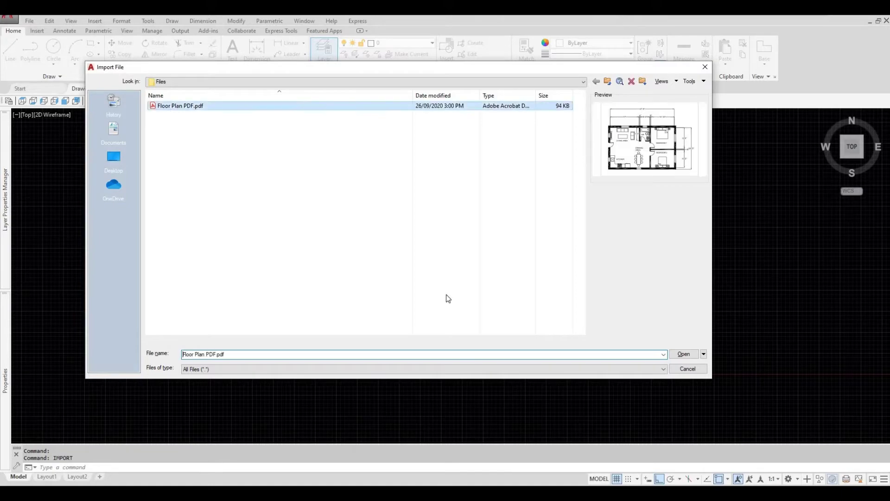
{"action": "left_click", "coordinate": [683, 355]}
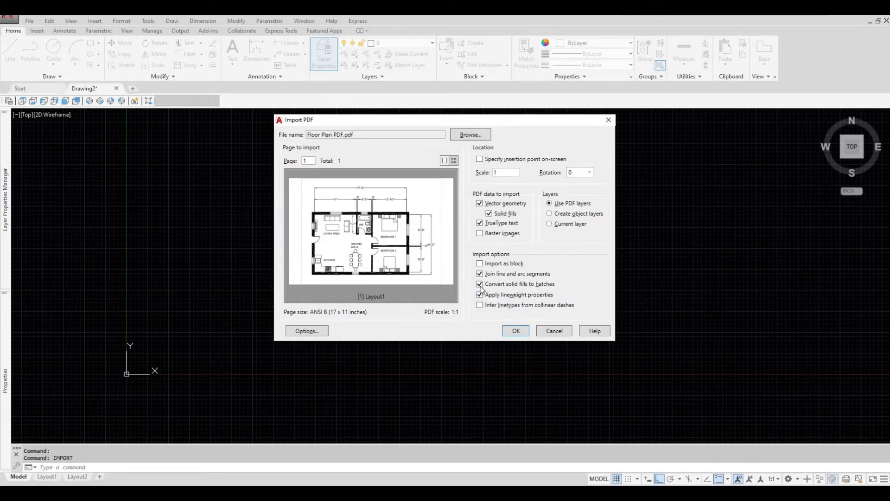
Import the page with Vector geometry, Solid fills, TrueType text and Join line and arc segments enabled
{"action": "left_click", "coordinate": [515, 331]}
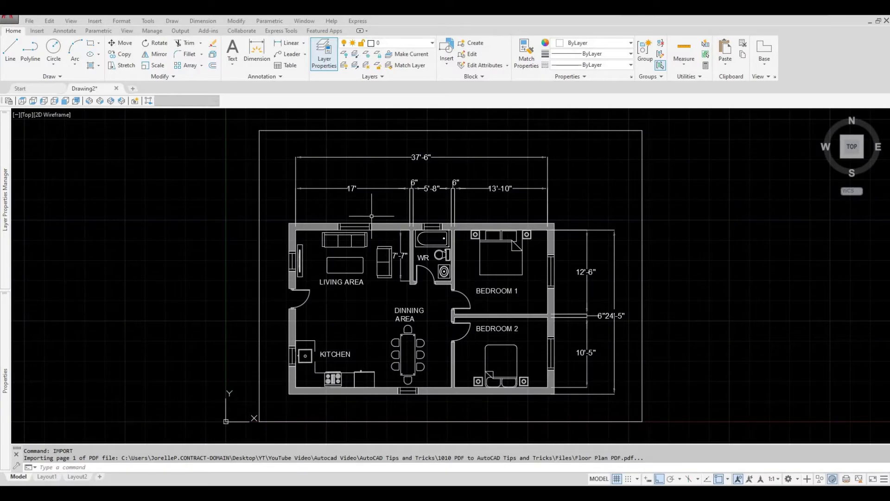
Erase the rectangular page border surrounding the imported floor plan
{"action": "scroll", "coordinate": [371, 215], "scroll_direction": "down", "scroll_amount": 2}
{"action": "scroll", "coordinate": [388, 221], "scroll_direction": "up", "scroll_amount": 1}
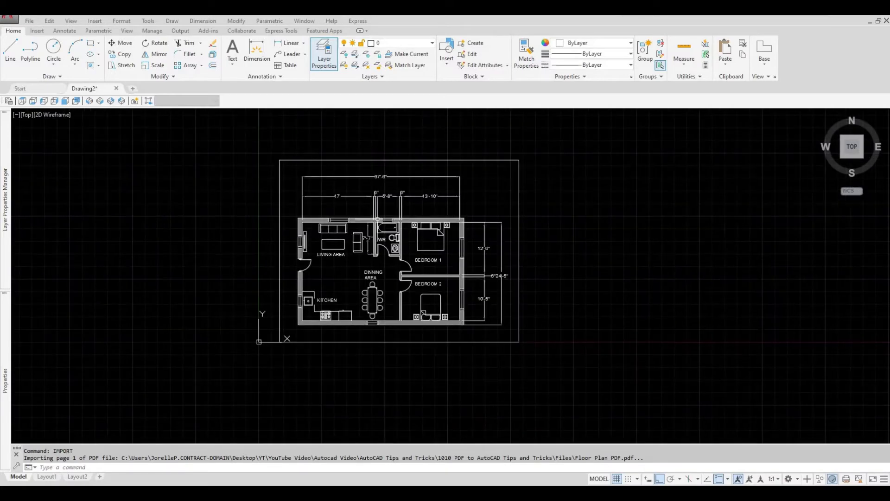
{"action": "scroll", "coordinate": [378, 219], "scroll_direction": "up", "scroll_amount": 2}
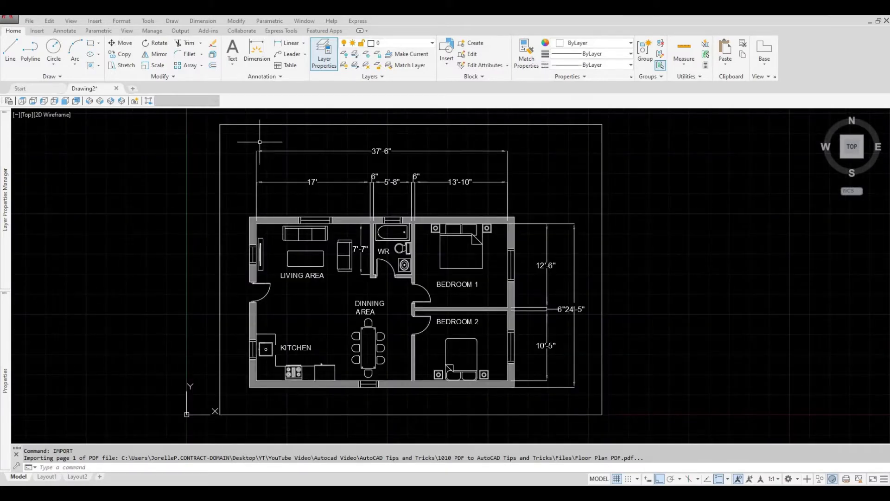
{"action": "left_click", "coordinate": [285, 182]}
{"action": "left_click", "coordinate": [241, 176]}
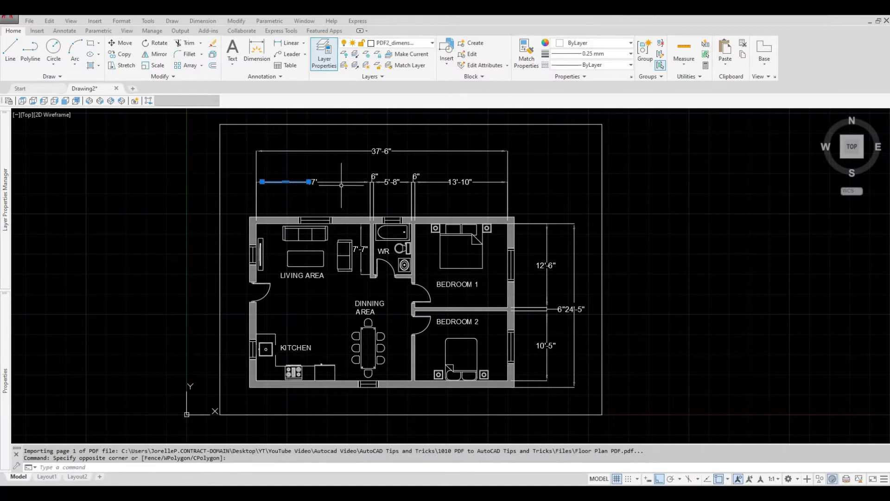
{"action": "key", "text": "Escape"}
{"action": "middle_click_drag", "start_coordinate": [351, 176], "coordinate": [354, 219]}
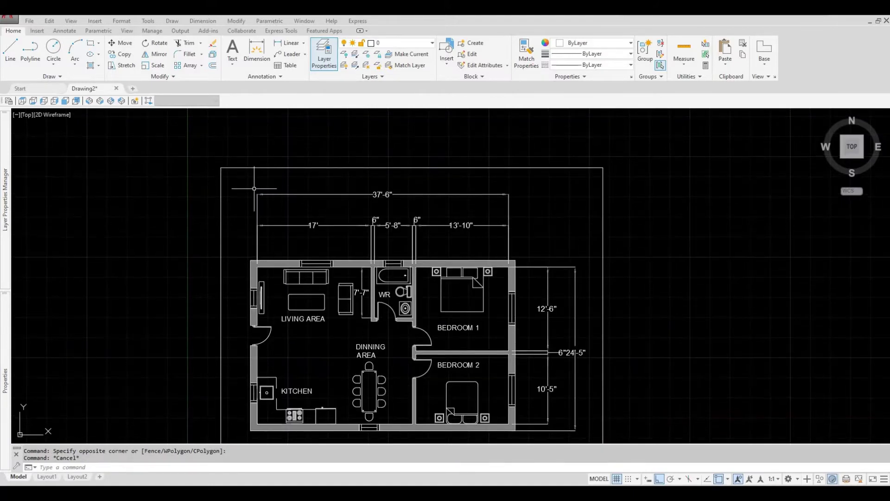
{"action": "left_click", "coordinate": [204, 160]}
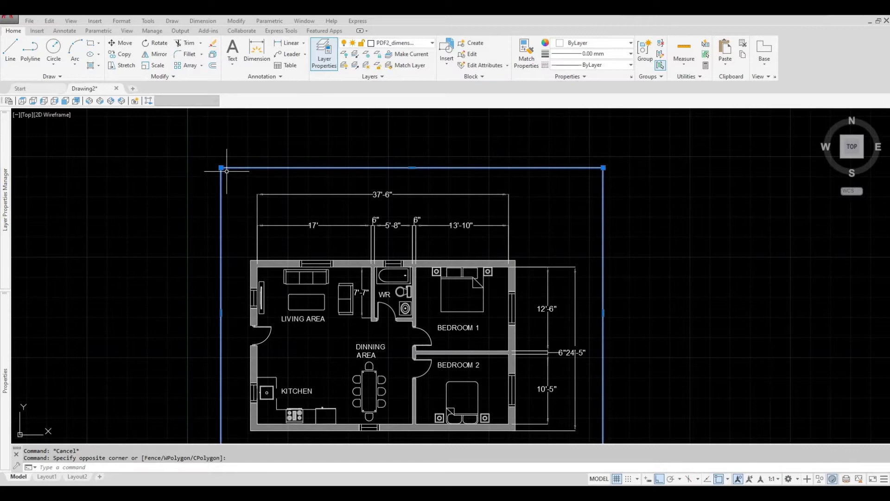
{"action": "key", "text": "Delete"}
{"action": "scroll", "coordinate": [257, 200], "scroll_direction": "down", "scroll_amount": 3}
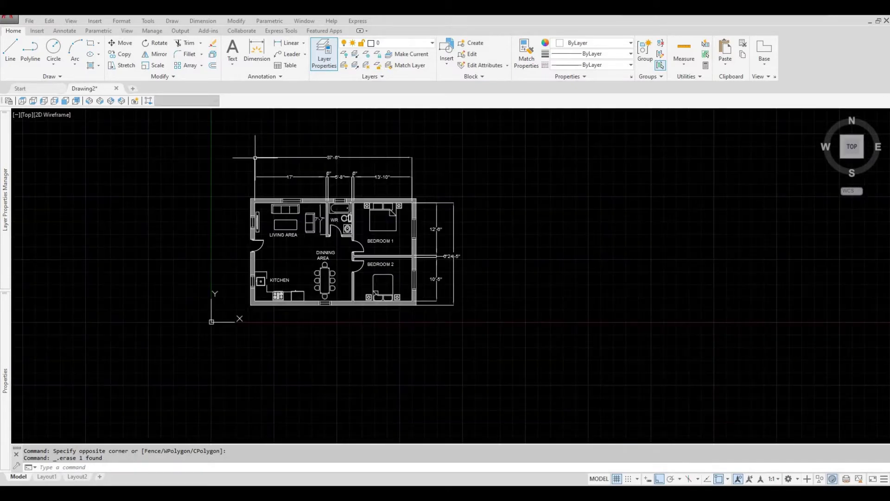
{"action": "scroll", "coordinate": [297, 244], "scroll_direction": "up", "scroll_amount": 3}
{"action": "left_click", "coordinate": [298, 244]}
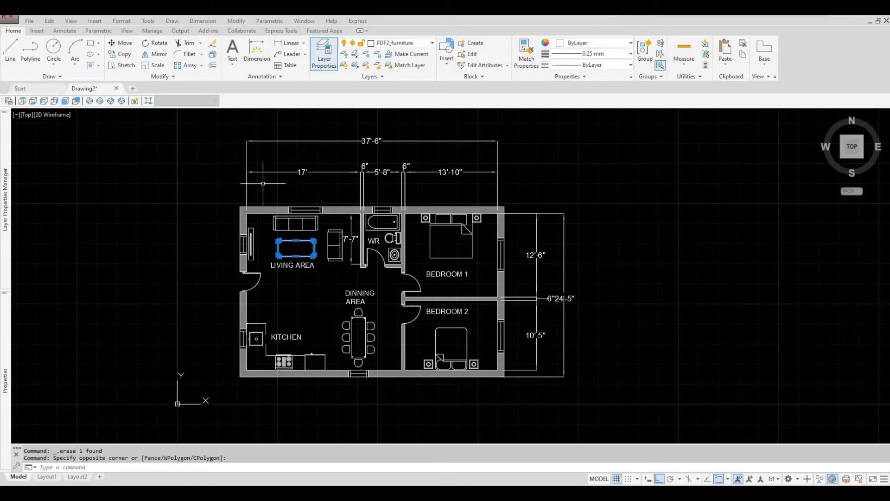
{"action": "key", "text": "Escape"}
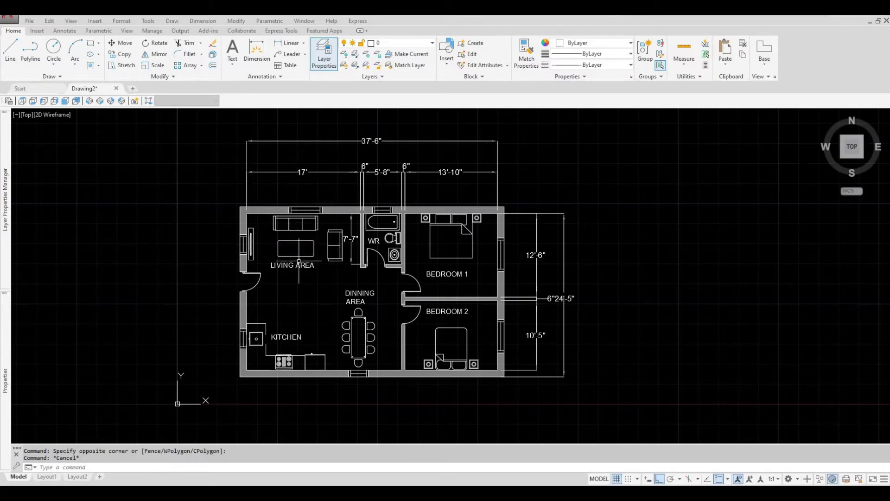
{"action": "left_click", "coordinate": [287, 44]}
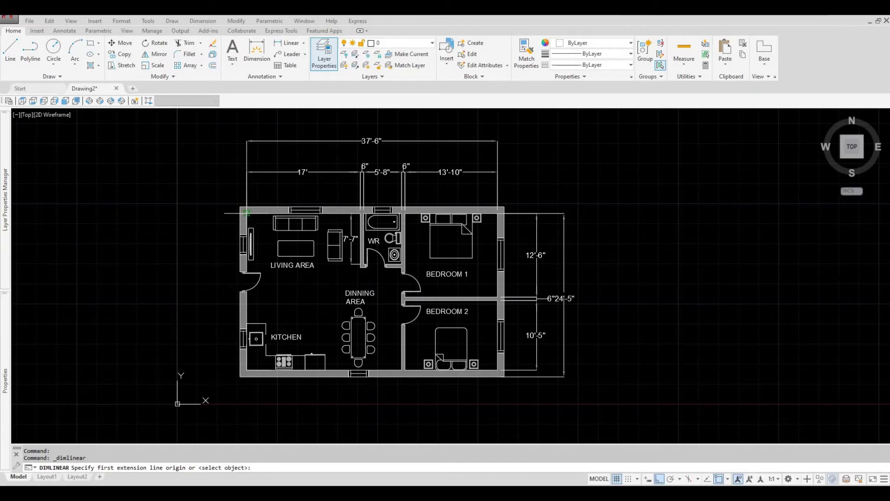
{"action": "left_click", "coordinate": [247, 213]}
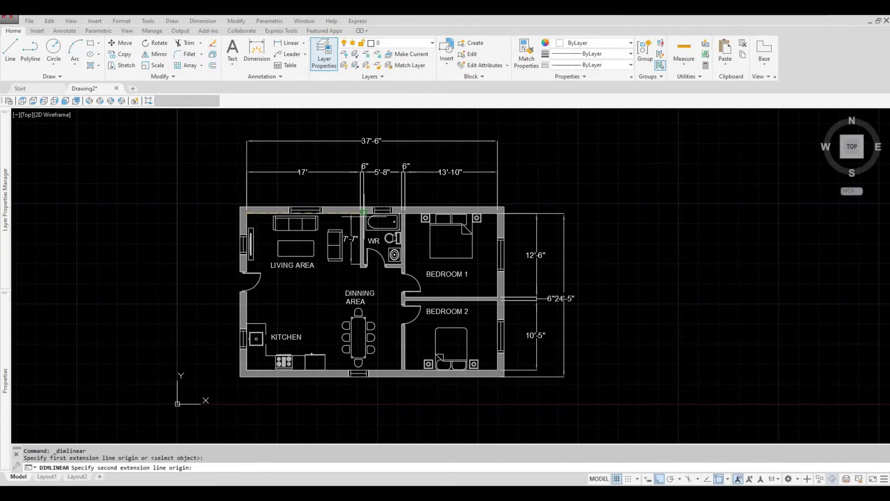
{"action": "left_click", "coordinate": [361, 212]}
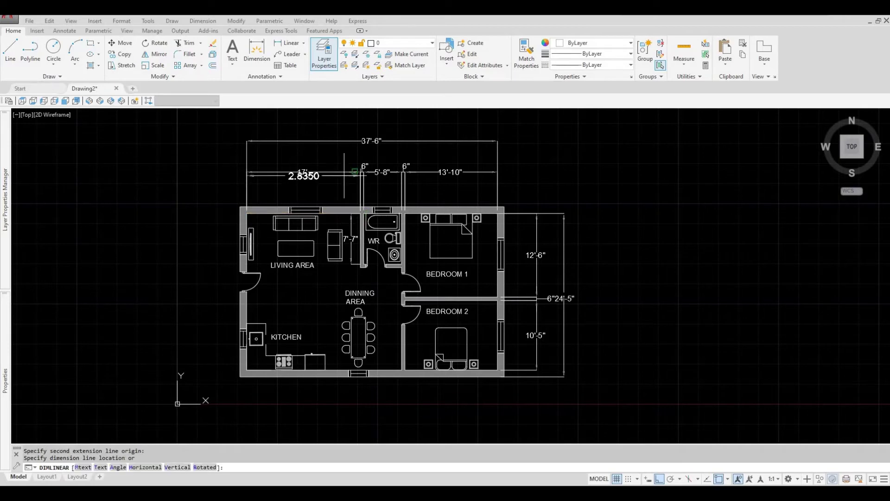
{"action": "scroll", "coordinate": [301, 177], "scroll_direction": "up", "scroll_amount": 4}
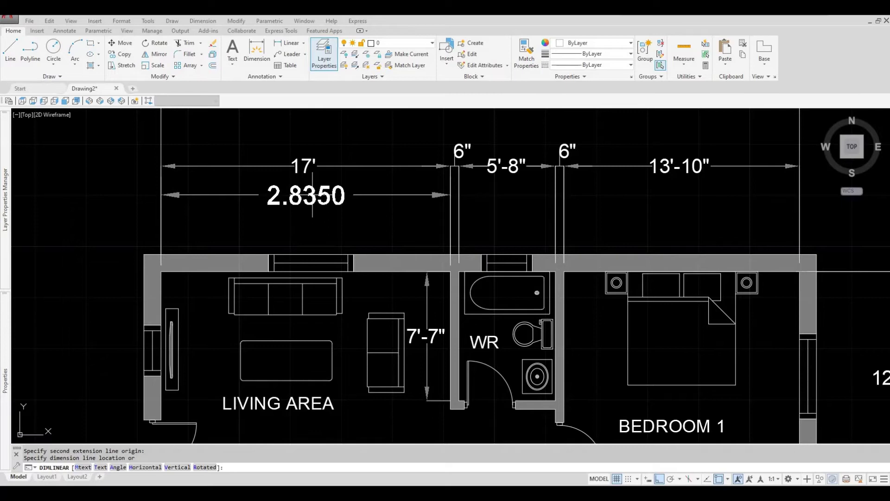
{"action": "scroll", "coordinate": [313, 195], "scroll_direction": "down", "scroll_amount": 2}
{"action": "scroll", "coordinate": [312, 194], "scroll_direction": "down", "scroll_amount": 5}
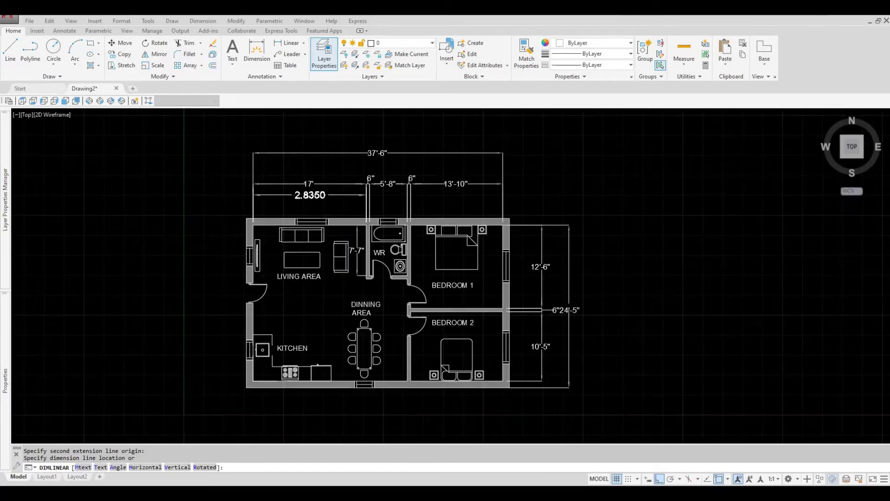
{"action": "scroll", "coordinate": [313, 188], "scroll_direction": "up", "scroll_amount": 4}
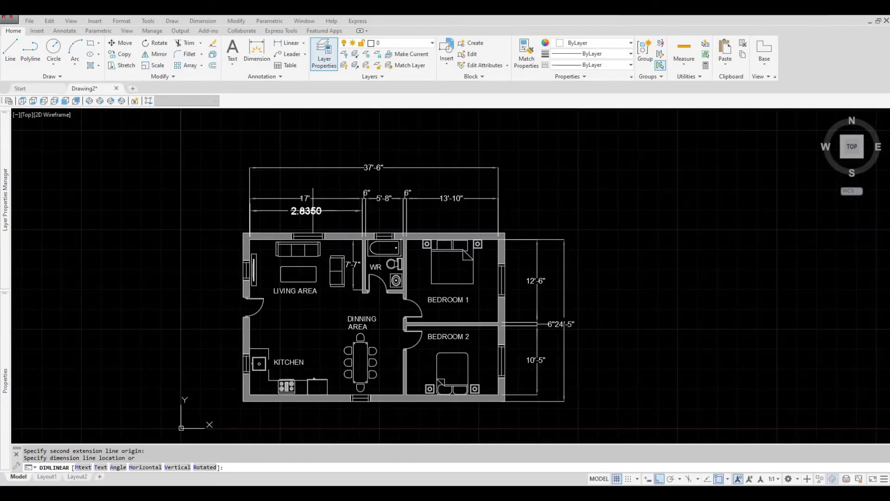
{"action": "key", "text": "Escape"}
{"action": "key", "text": "Escape"}
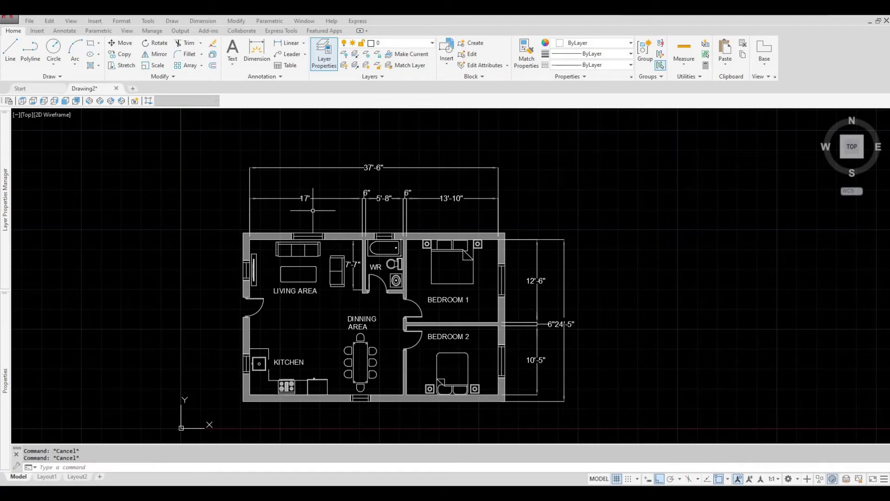
Crossing-select all 261 plan objects and start SCALE with the top-left wall corner as base point
{"action": "scroll", "coordinate": [313, 210], "scroll_direction": "down", "scroll_amount": 2}
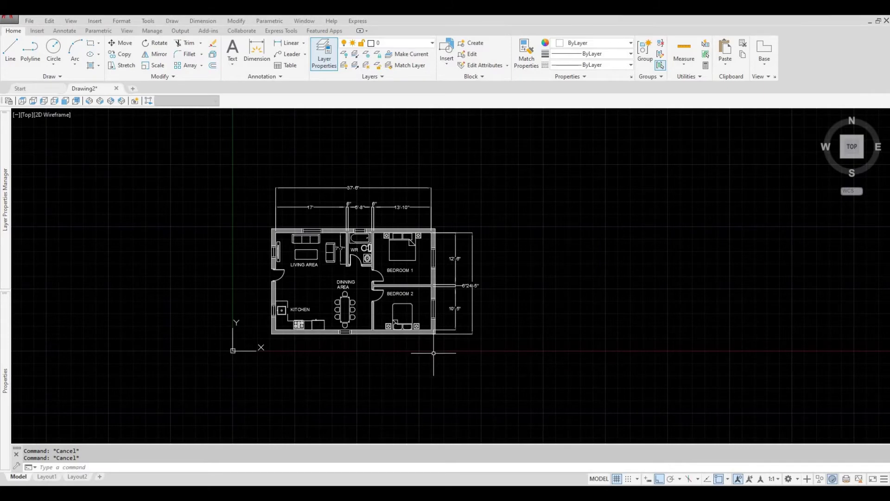
{"action": "middle_click_drag", "start_coordinate": [431, 353], "coordinate": [437, 375]}
{"action": "left_click", "coordinate": [562, 397]}
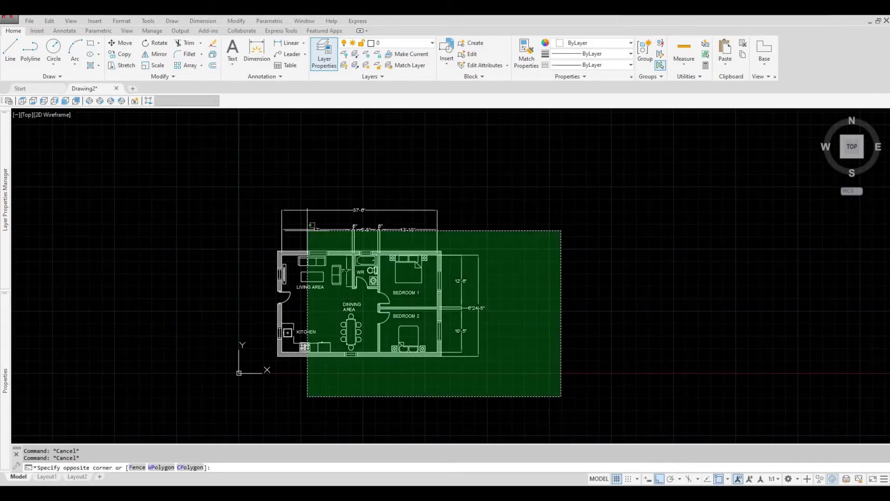
{"action": "left_click", "coordinate": [209, 185]}
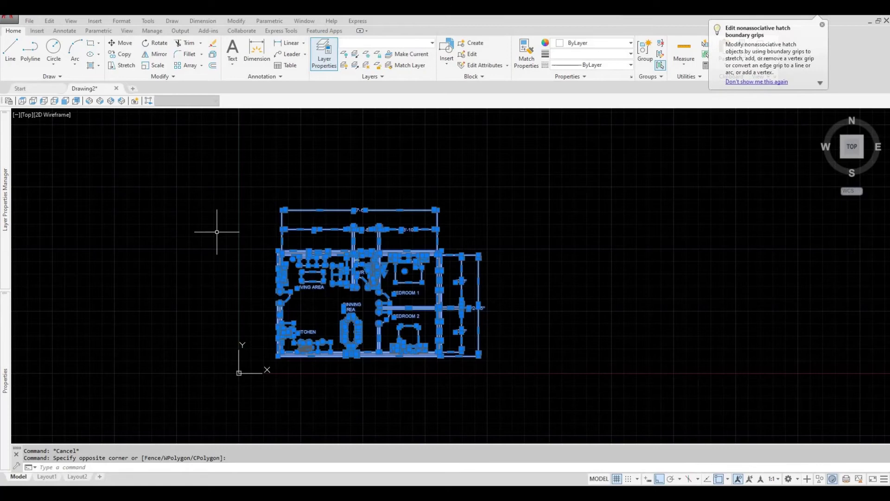
{"action": "type", "text": "scal"}
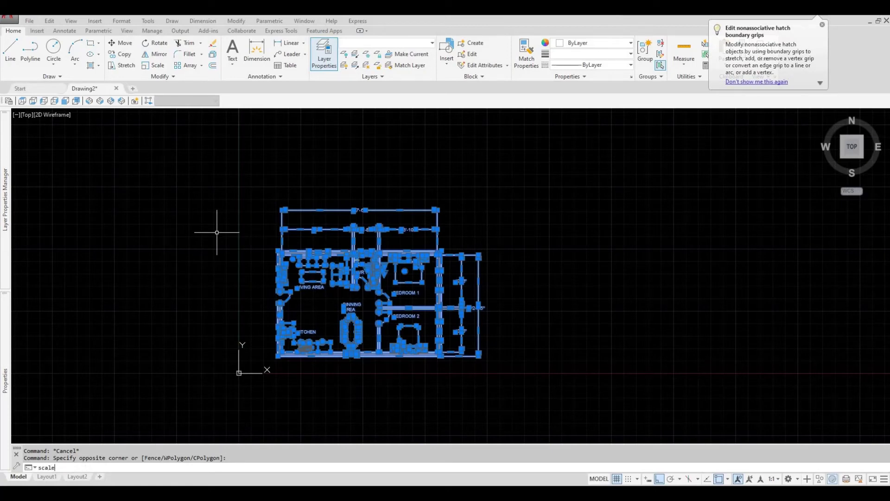
{"action": "type", "text": "e"}
{"action": "key", "text": "Return"}
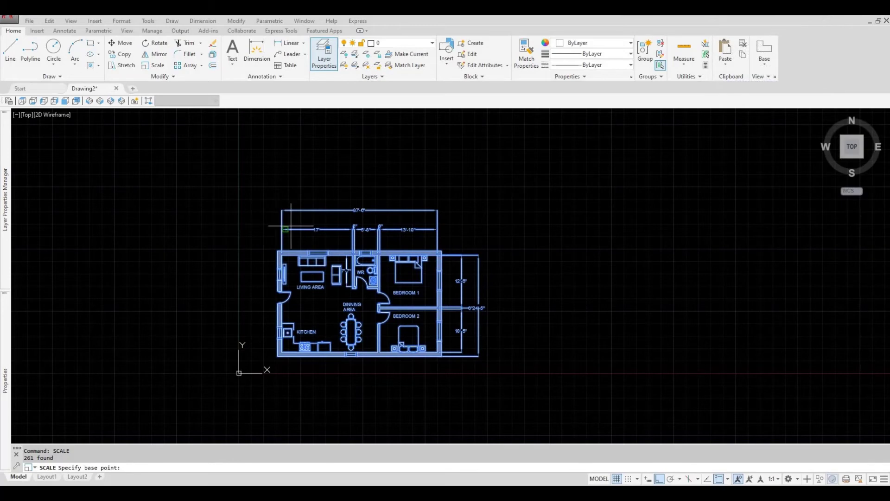
{"action": "left_click", "coordinate": [278, 251]}
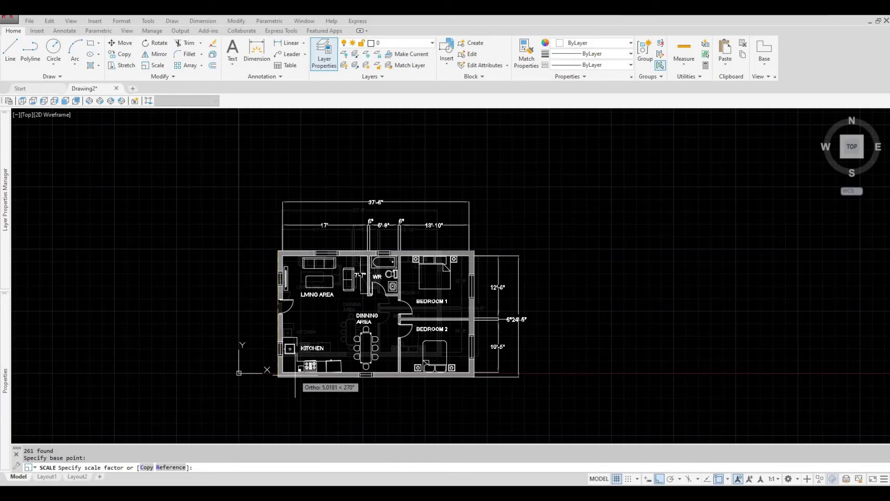
Use Reference scaling on the 17' span's two endpoints, giving it a new length of 204
{"action": "type", "text": "r"}
{"action": "key", "text": "Return"}
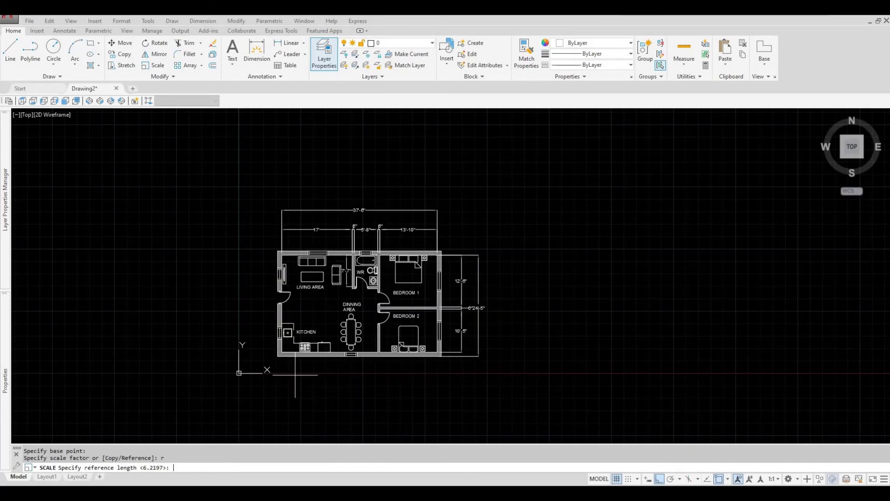
{"action": "middle_click_drag", "start_coordinate": [295, 375], "coordinate": [296, 371]}
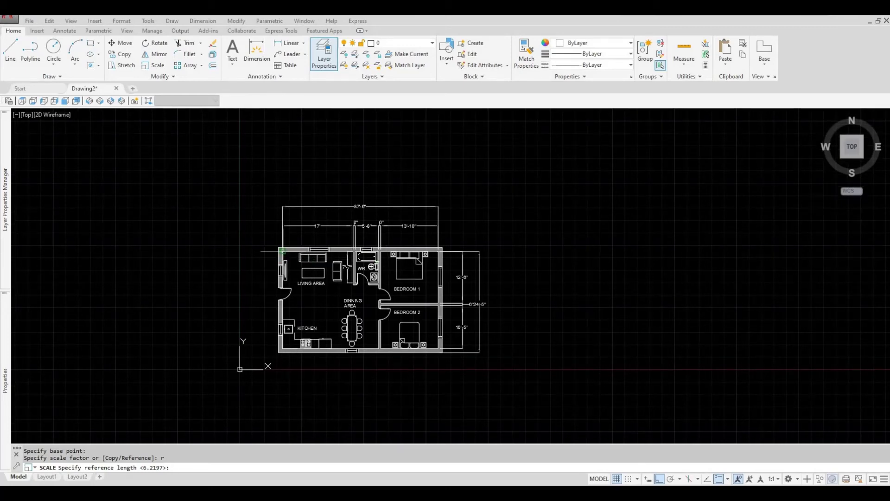
{"action": "left_click", "coordinate": [281, 251]}
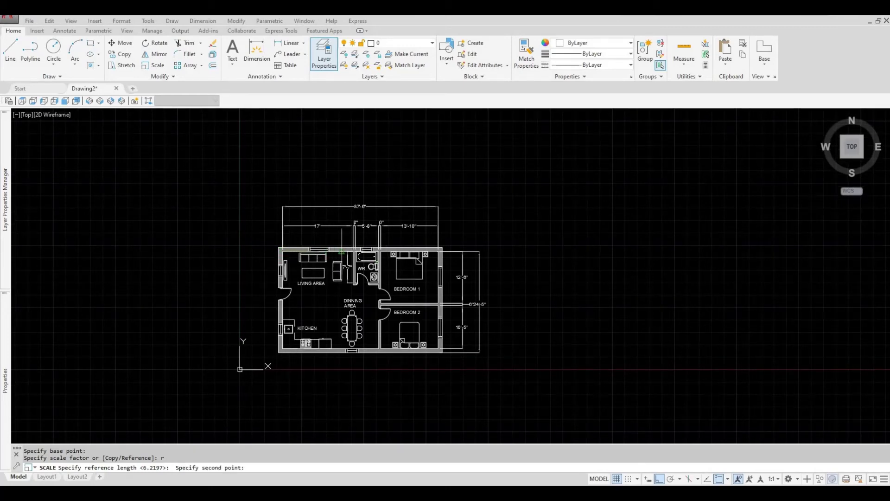
{"action": "scroll", "coordinate": [347, 250], "scroll_direction": "up", "scroll_amount": 5}
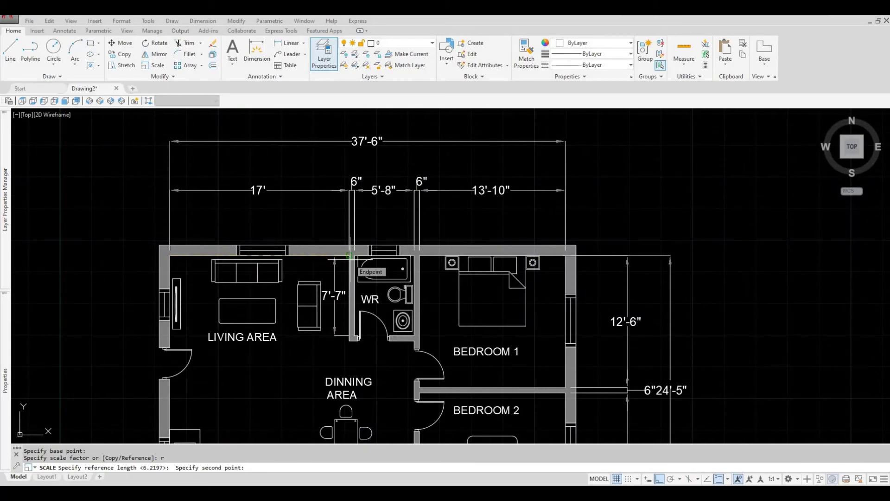
{"action": "left_click", "coordinate": [357, 253]}
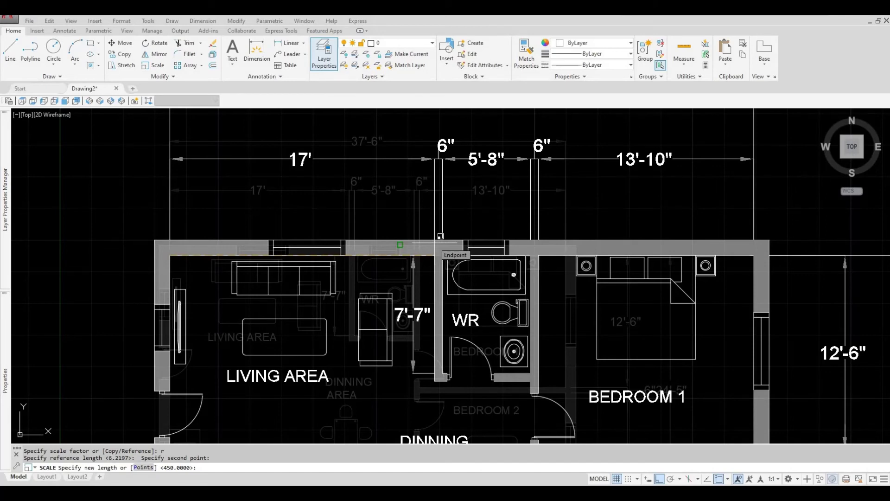
{"action": "type", "text": "204"}
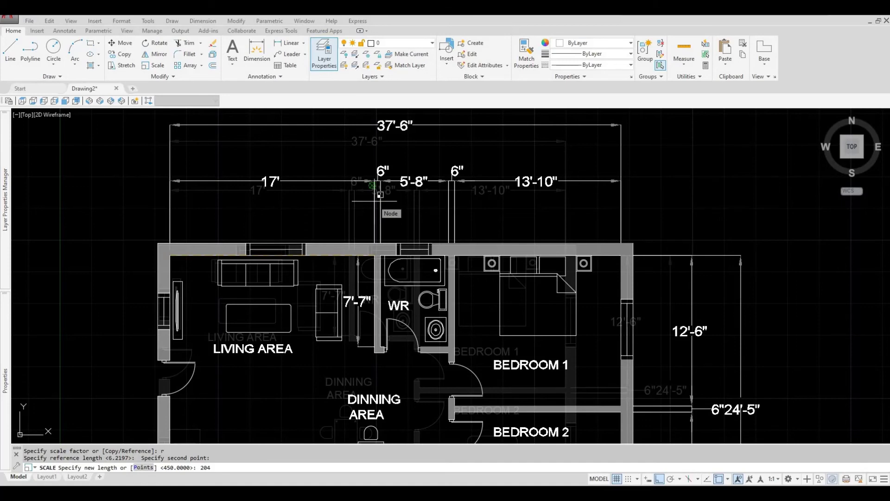
{"action": "key", "text": "Return"}
{"action": "scroll", "coordinate": [378, 199], "scroll_direction": "down", "scroll_amount": 4}
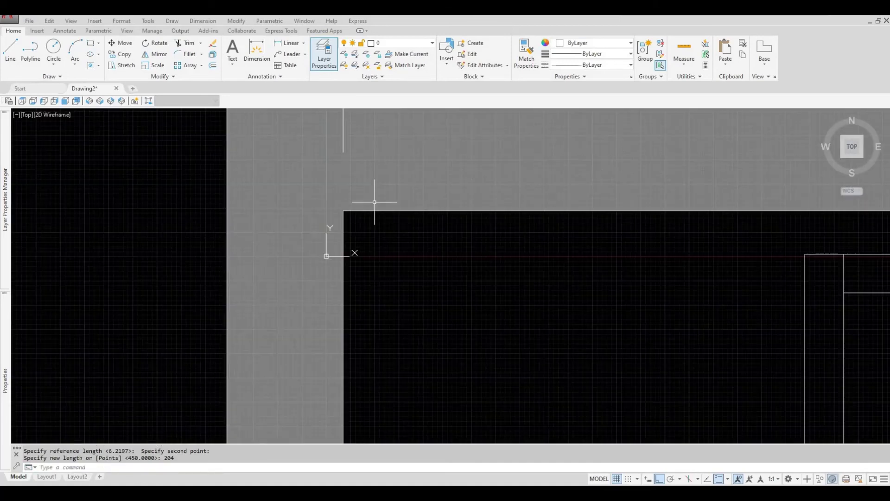
{"action": "scroll", "coordinate": [379, 186], "scroll_direction": "down", "scroll_amount": 5}
{"action": "scroll", "coordinate": [399, 204], "scroll_direction": "up", "scroll_amount": 6}
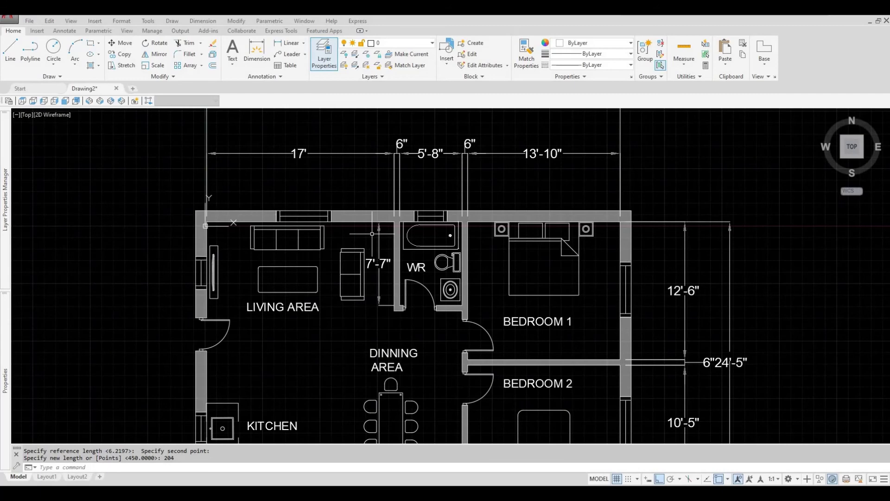
{"action": "middle_click_drag", "start_coordinate": [250, 139], "coordinate": [251, 173]}
{"action": "key", "text": "Escape"}
{"action": "left_click", "coordinate": [286, 47]}
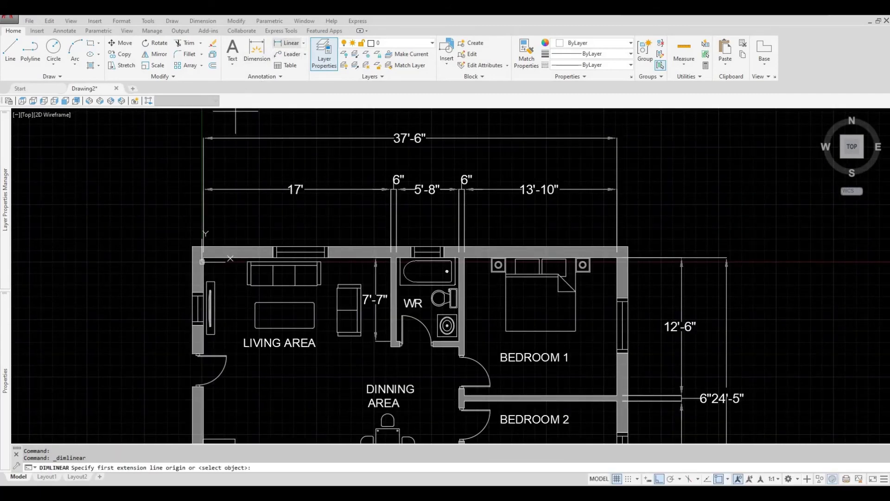
{"action": "scroll", "coordinate": [202, 257], "scroll_direction": "up", "scroll_amount": 4}
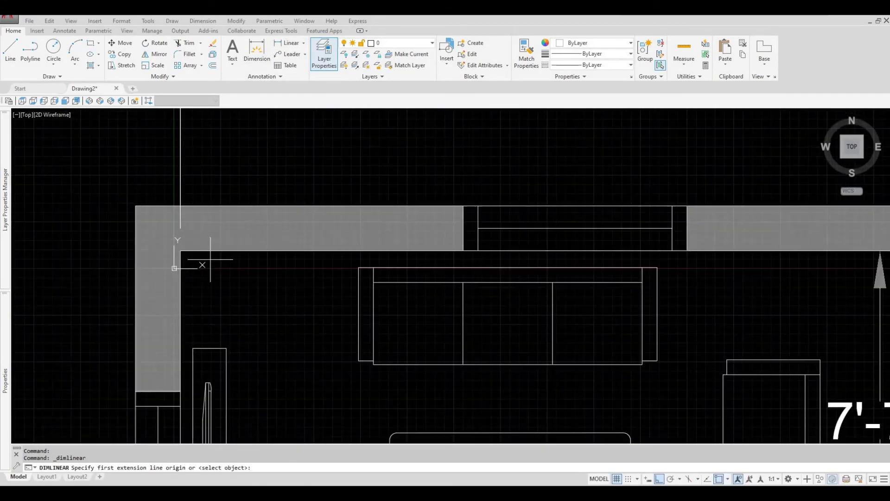
{"action": "left_click", "coordinate": [202, 258]}
{"action": "scroll", "coordinate": [306, 232], "scroll_direction": "down", "scroll_amount": 4}
{"action": "scroll", "coordinate": [464, 231], "scroll_direction": "up", "scroll_amount": 4}
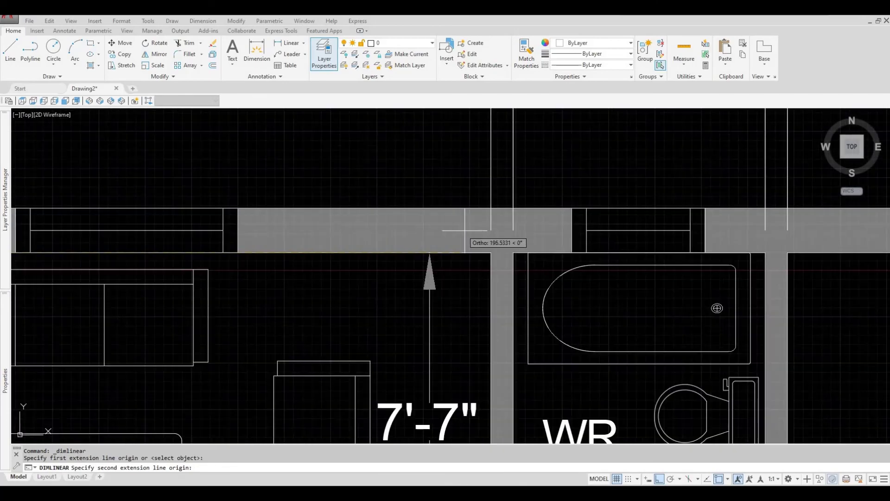
{"action": "left_click", "coordinate": [491, 253]}
{"action": "scroll", "coordinate": [487, 253], "scroll_direction": "down", "scroll_amount": 5}
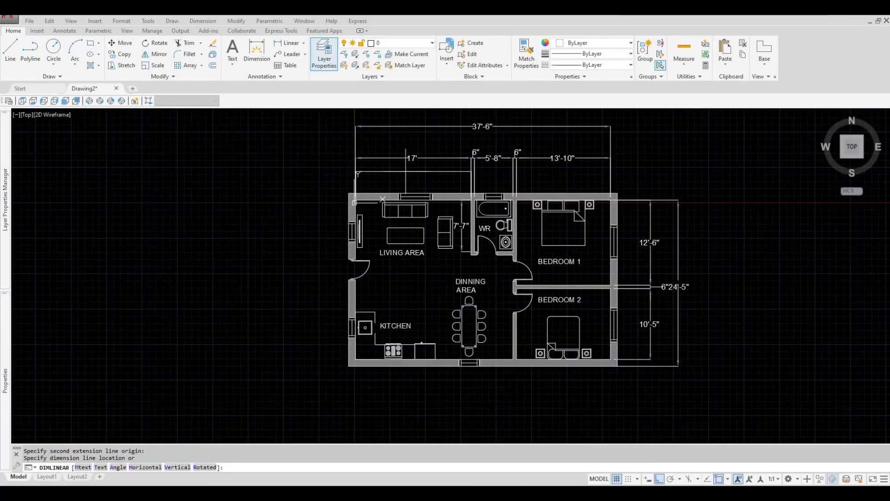
{"action": "scroll", "coordinate": [414, 169], "scroll_direction": "up", "scroll_amount": 10}
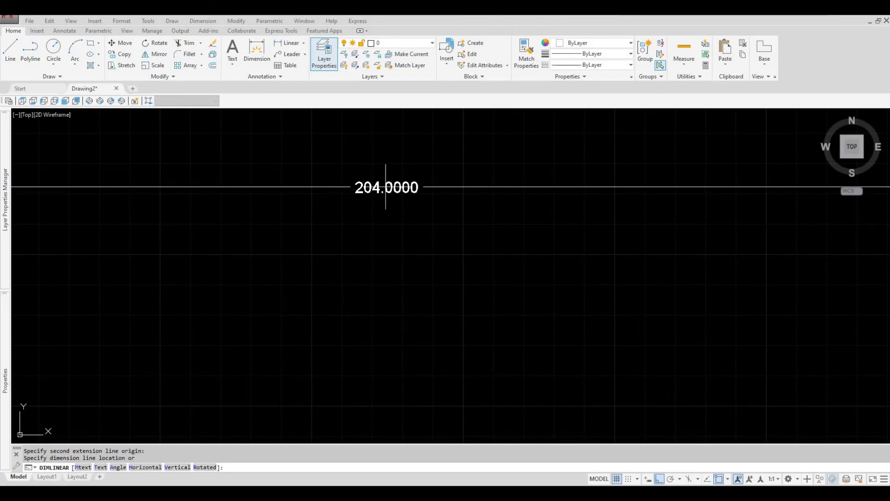
{"action": "scroll", "coordinate": [378, 186], "scroll_direction": "down", "scroll_amount": 2}
{"action": "scroll", "coordinate": [378, 186], "scroll_direction": "down", "scroll_amount": 8}
{"action": "key", "text": "Escape"}
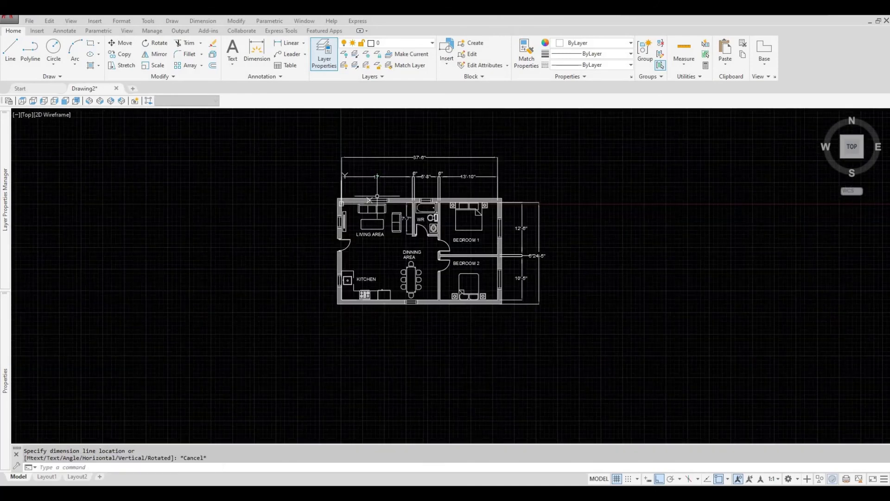
{"action": "scroll", "coordinate": [404, 260], "scroll_direction": "up", "scroll_amount": 3}
{"action": "scroll", "coordinate": [404, 259], "scroll_direction": "down", "scroll_amount": 1}
{"action": "scroll", "coordinate": [369, 185], "scroll_direction": "down", "scroll_amount": 2}
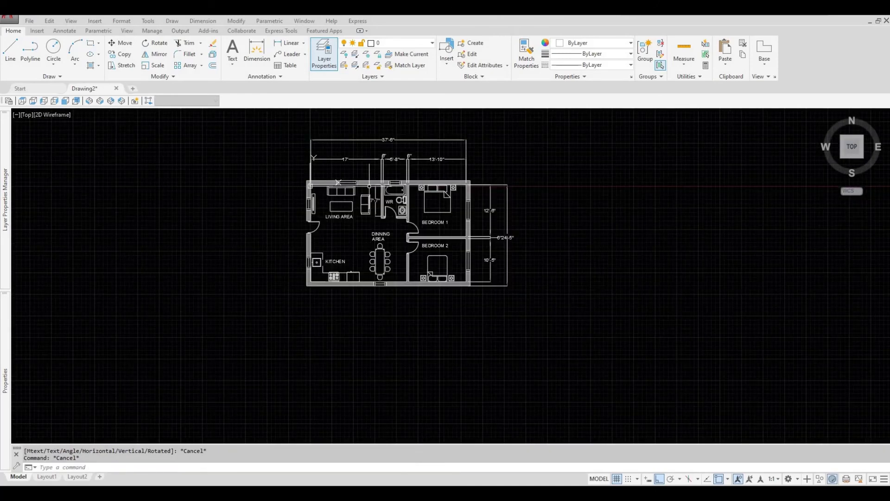